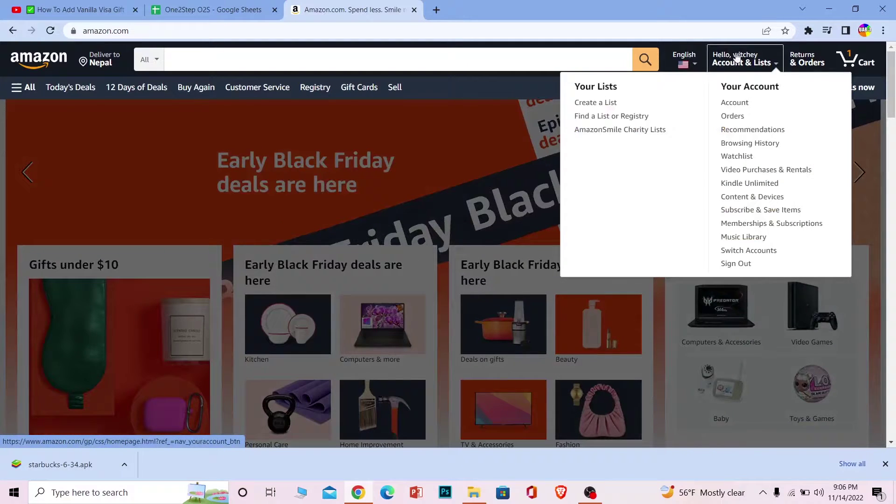
# Go to Your Payments from Account & Lists and start adding a payment method
pyautogui.click(735, 103)
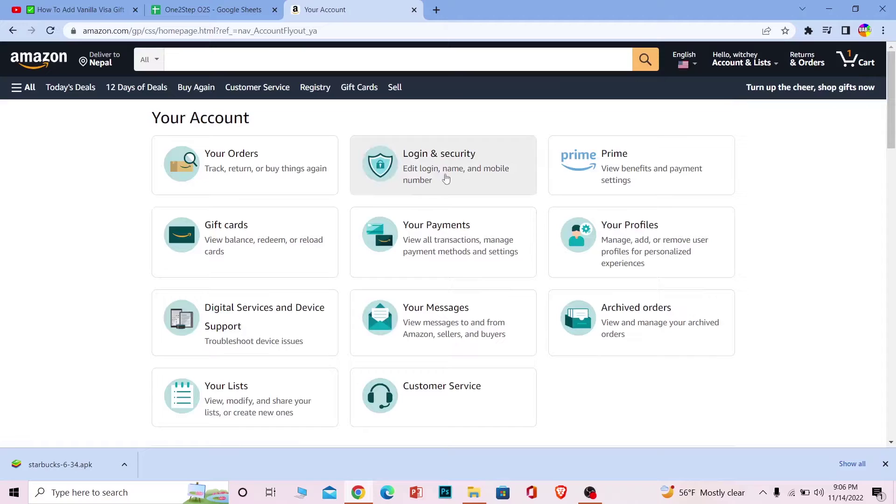
pyautogui.click(415, 240)
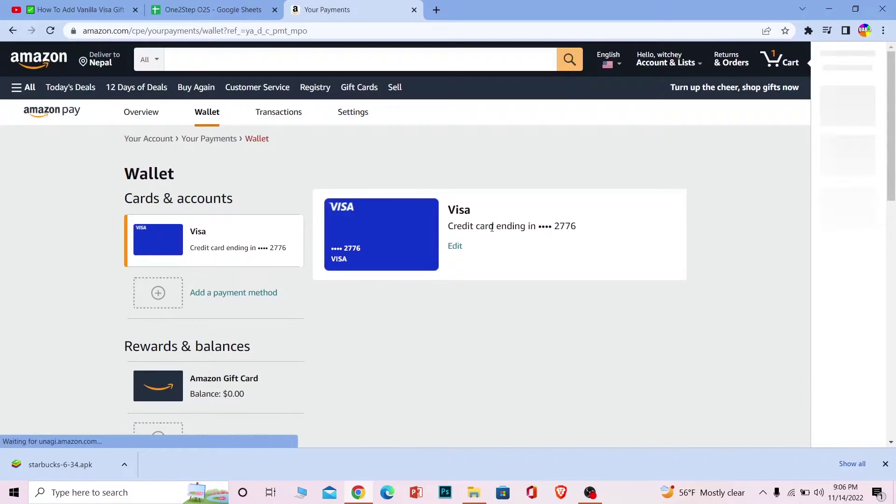
pyautogui.scroll(-1, 492, 229)
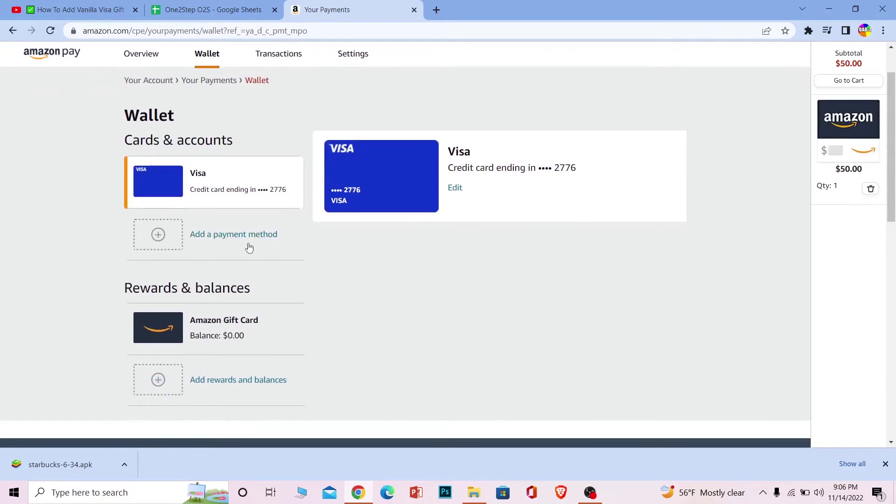
pyautogui.click(206, 237)
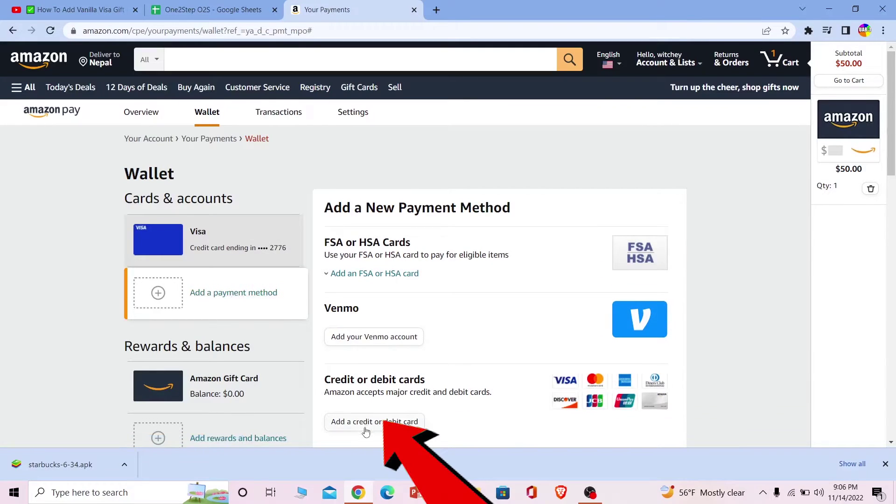
pyautogui.click(365, 426)
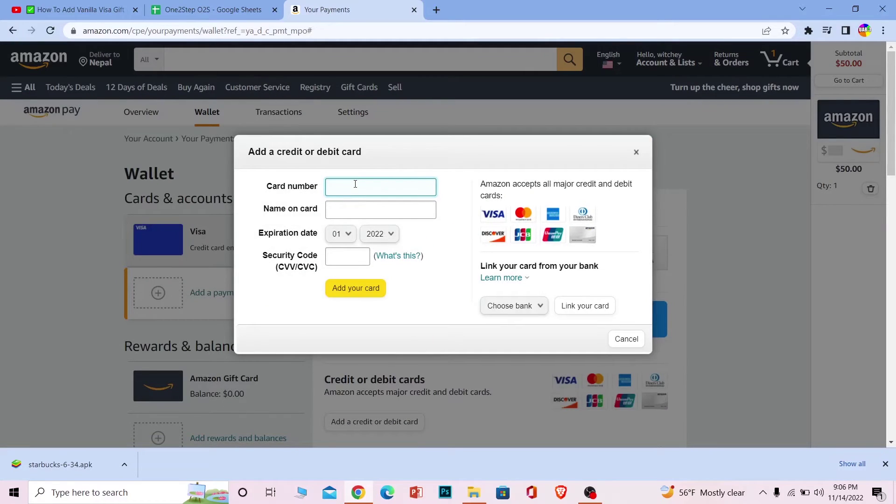
pyautogui.write('8974 9872 3894 789')
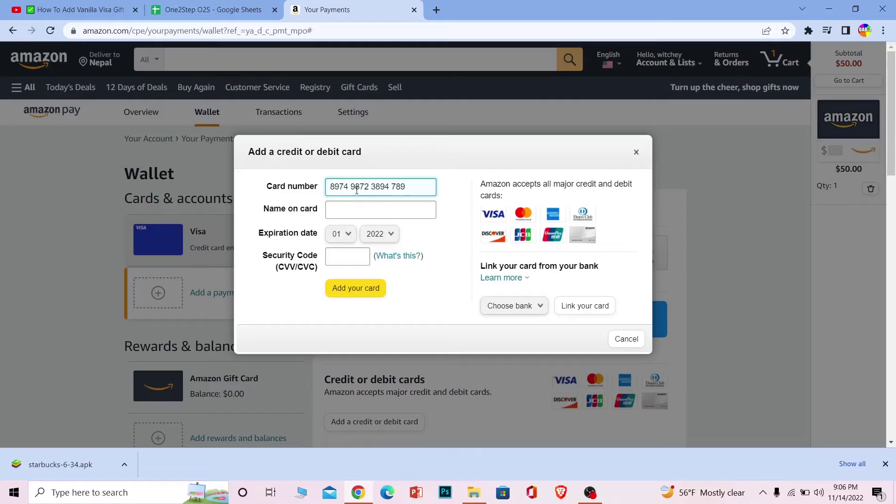
pyautogui.click(358, 211)
pyautogui.write('van')
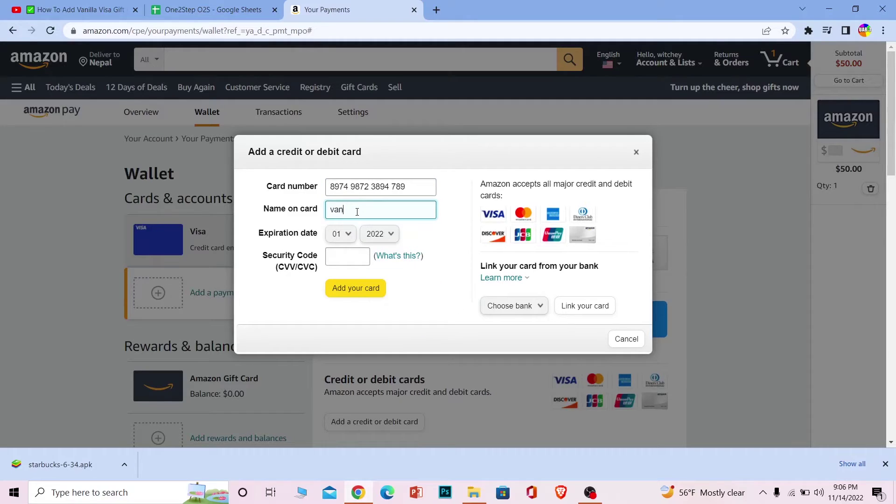
pyautogui.write('illa')
# Set the card expiry to 03/2024 and enter the security code
pyautogui.click(340, 233)
pyautogui.click(341, 266)
pyautogui.click(380, 233)
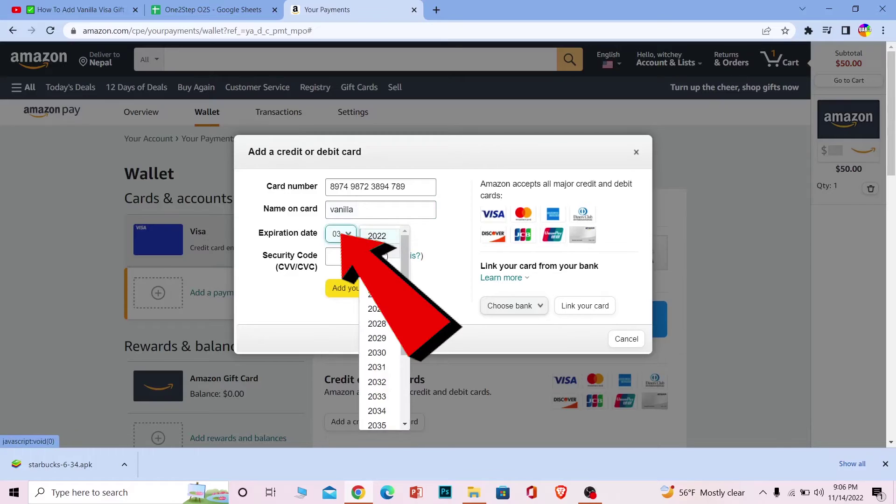
pyautogui.click(379, 266)
pyautogui.click(346, 256)
pyautogui.write('1234')
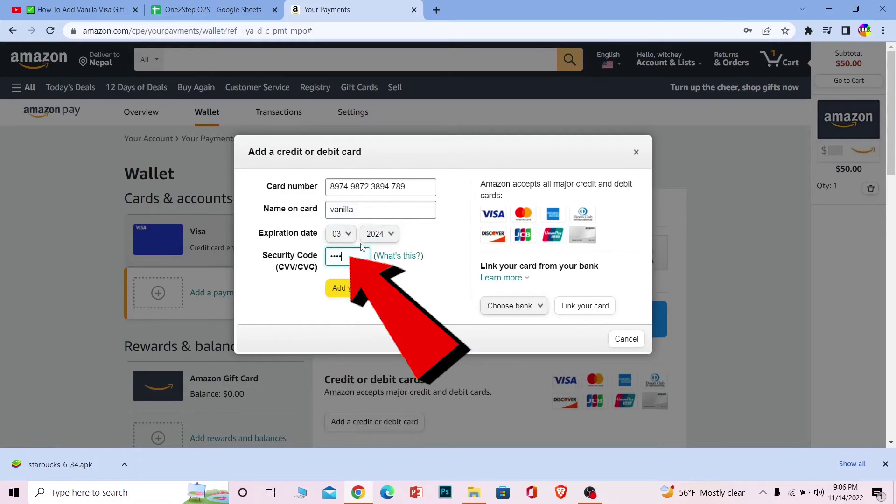
# Submit the card, see the incorrect card number error, and close the form
pyautogui.click(355, 288)
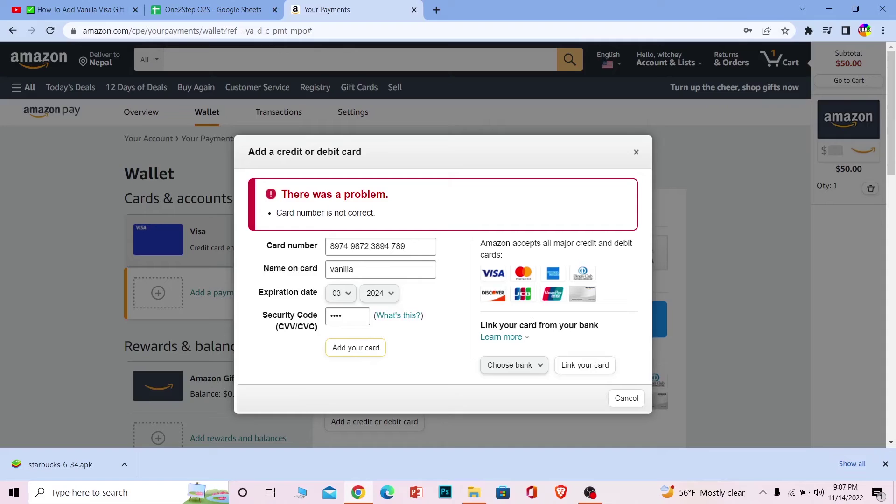
pyautogui.click(637, 153)
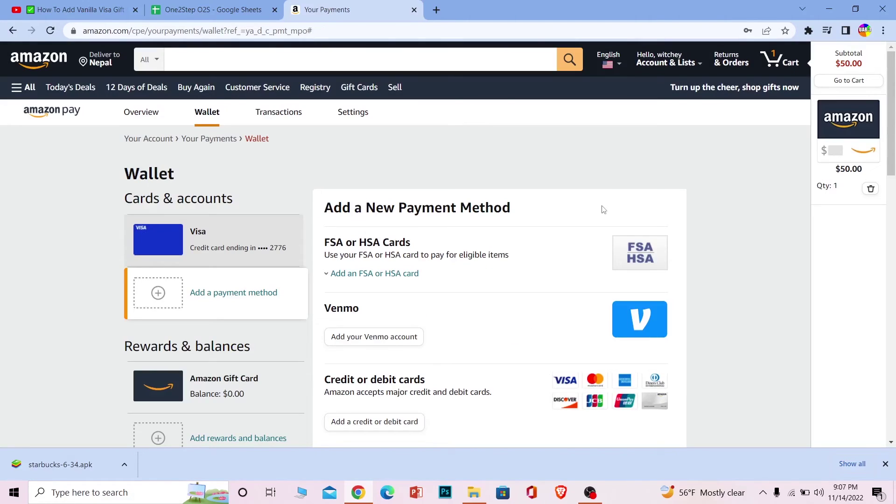